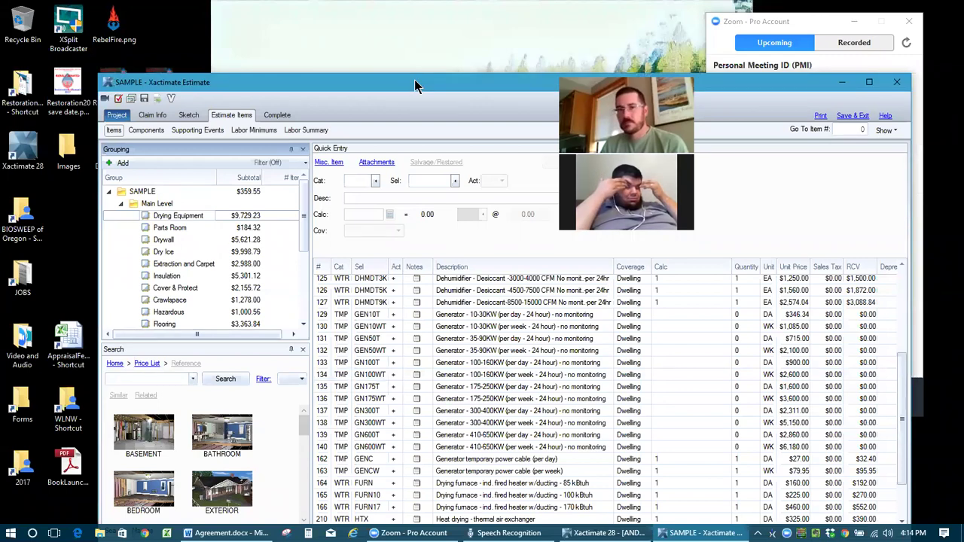
Select the standard dehumidifier line item (WTR DHM) in the Drying Equipment group and open its item activity information
left_click_drag(414, 86, 385, 32)
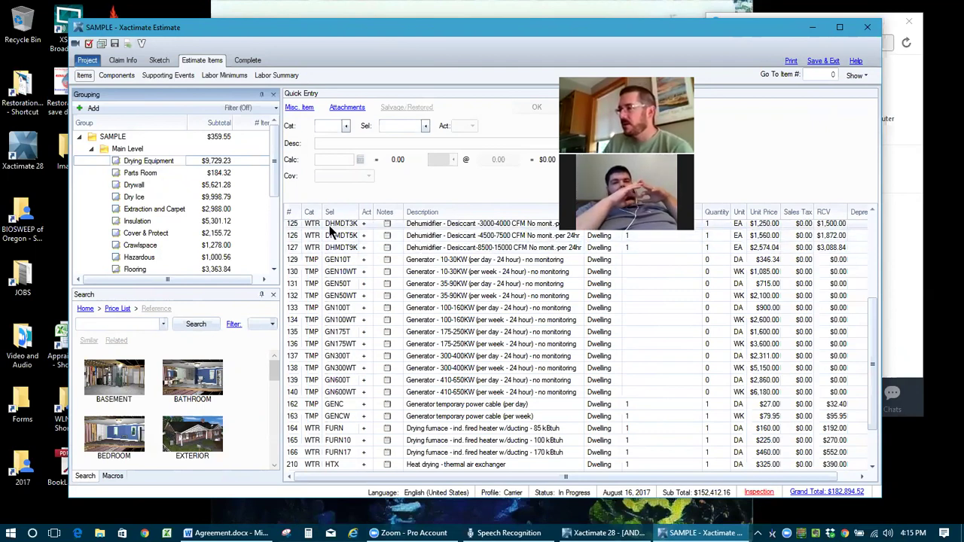
left_click(298, 226)
scroll(311, 253, "up", 1)
scroll(310, 253, "up", 4)
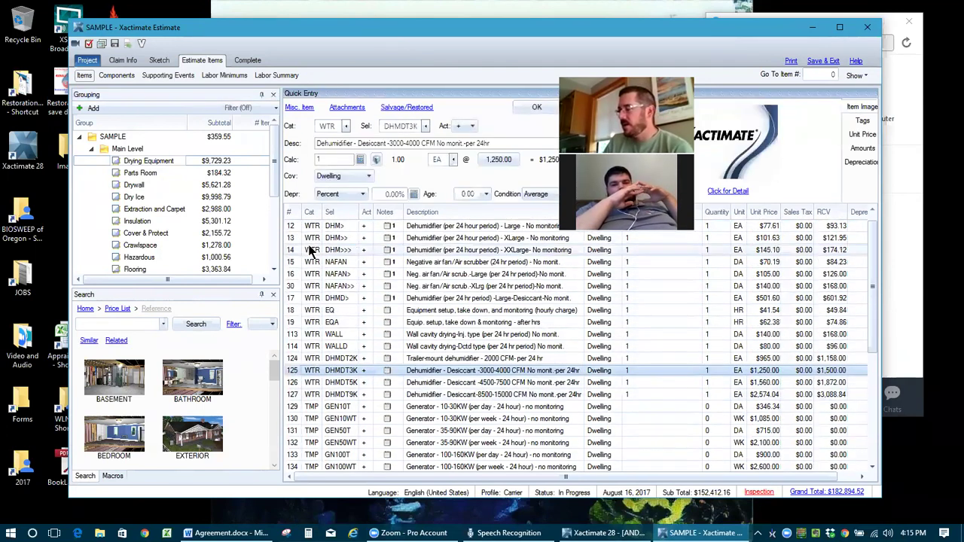
left_click(298, 226)
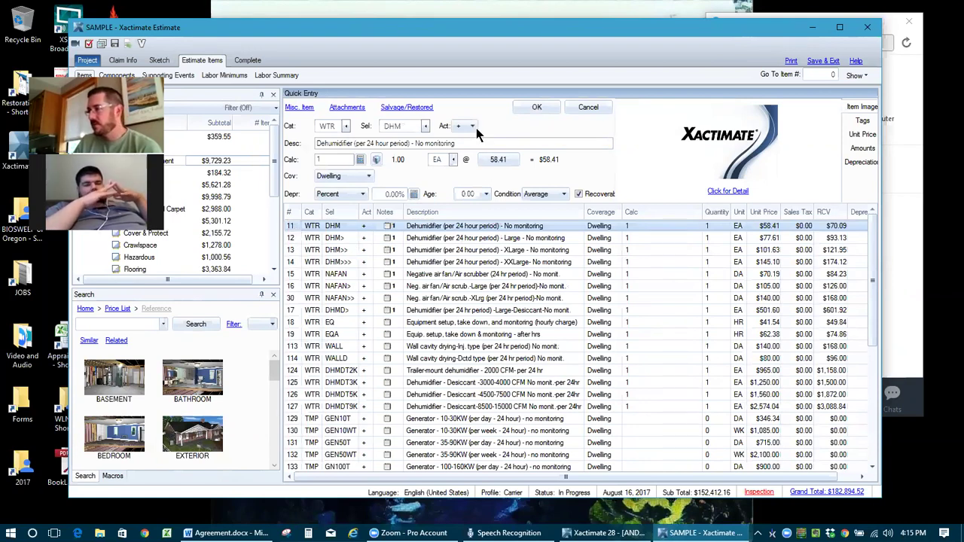
left_click(499, 161)
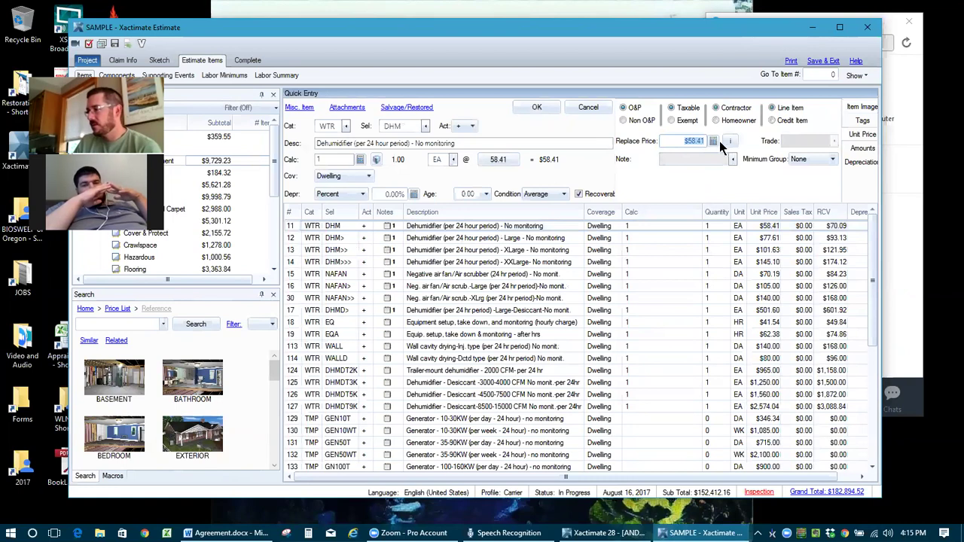
left_click(730, 142)
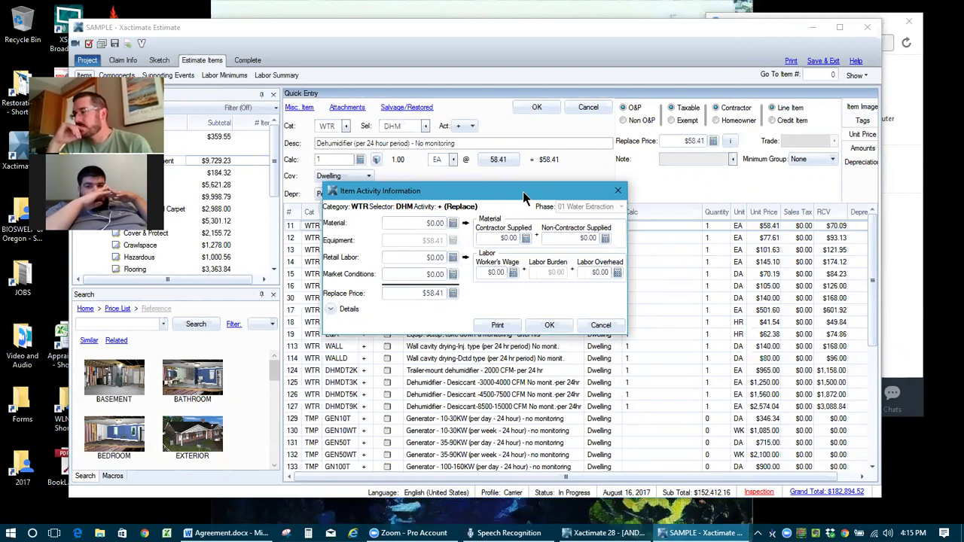
Expand the dehumidifier's pricing details, check its supporting events and definition, and close the item activity information
left_click(331, 308)
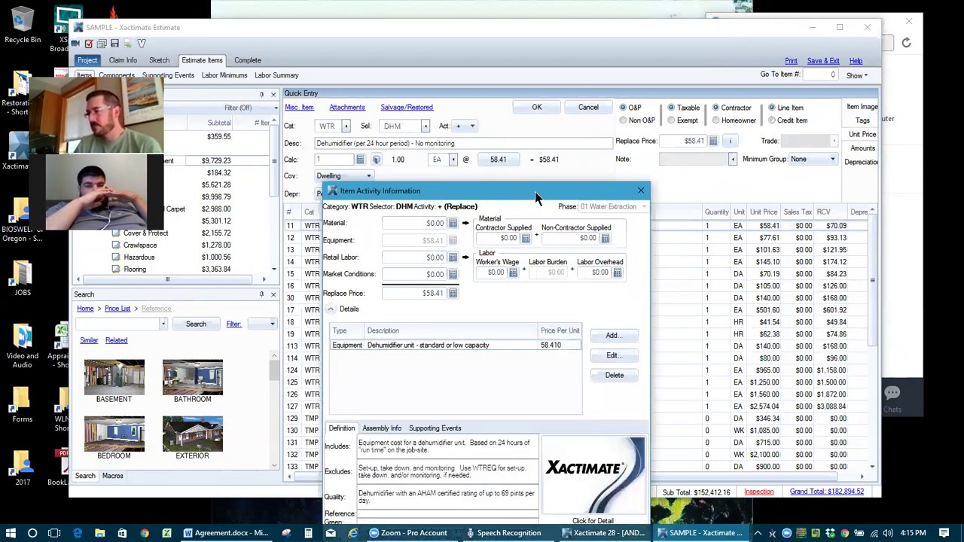
left_click_drag(534, 191, 467, 70)
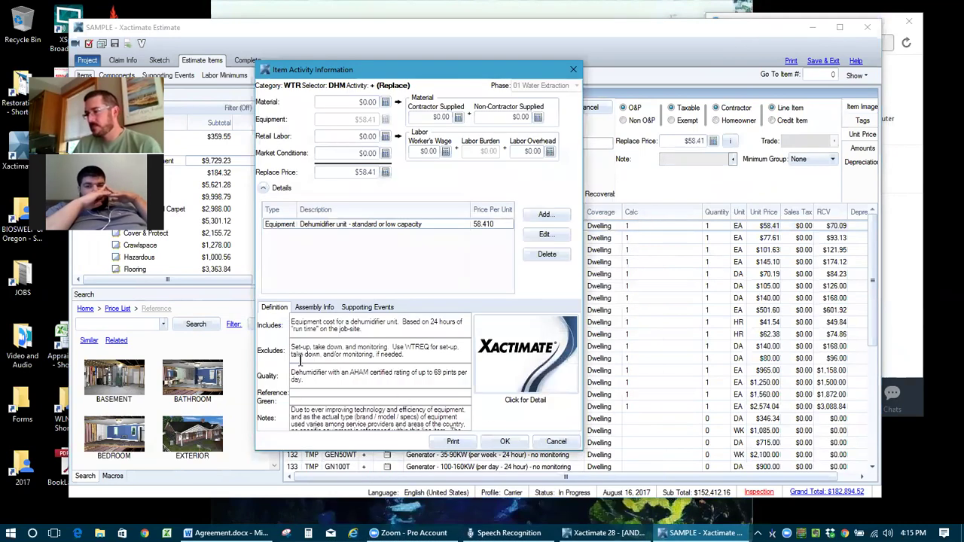
left_click(382, 312)
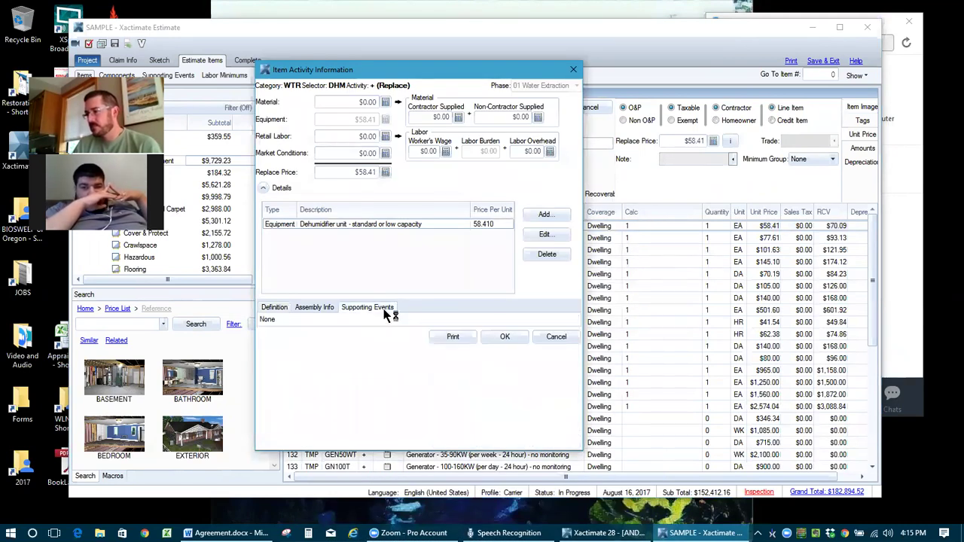
left_click(278, 311)
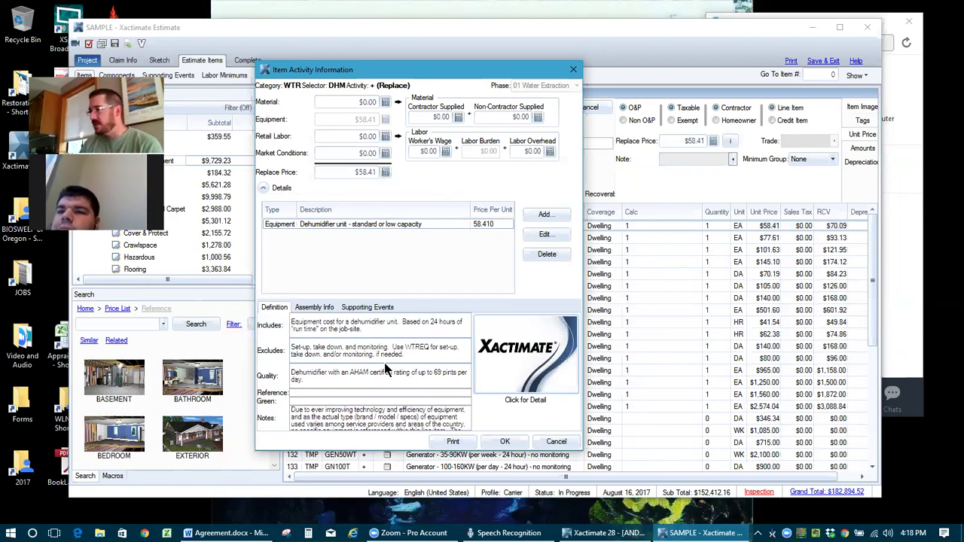
left_click(575, 69)
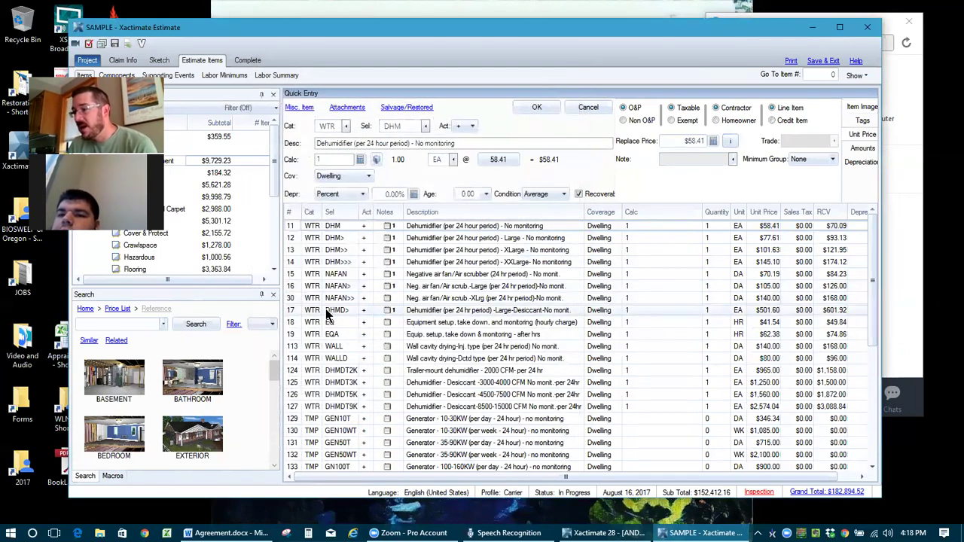
Review the item activity information of the large desiccant dehumidifier (WTR DHMD>) and close it without changes
left_click(329, 314)
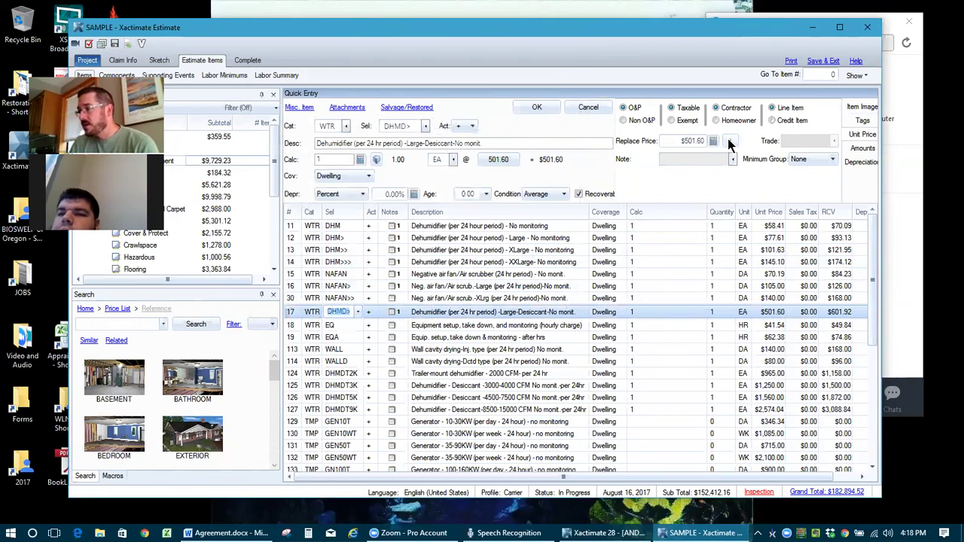
left_click(296, 310)
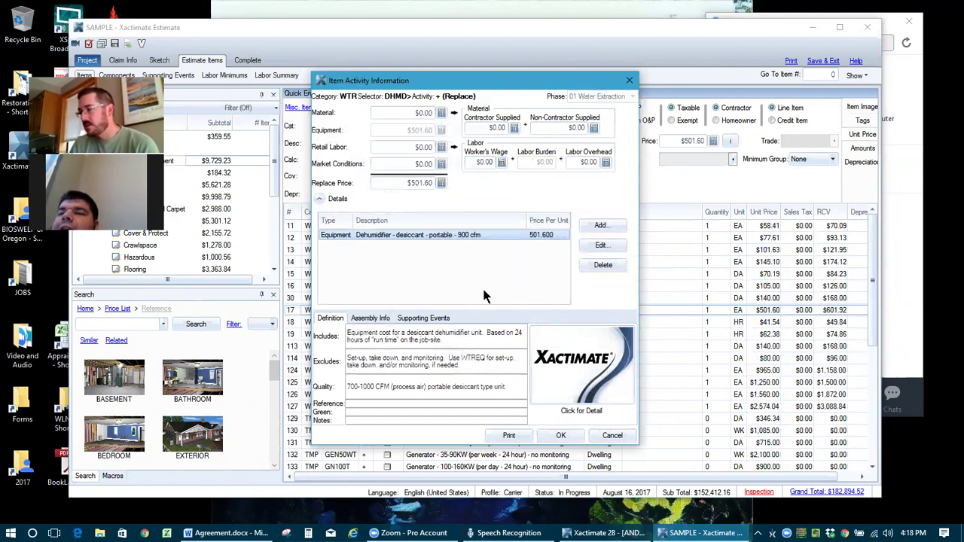
left_click(607, 437)
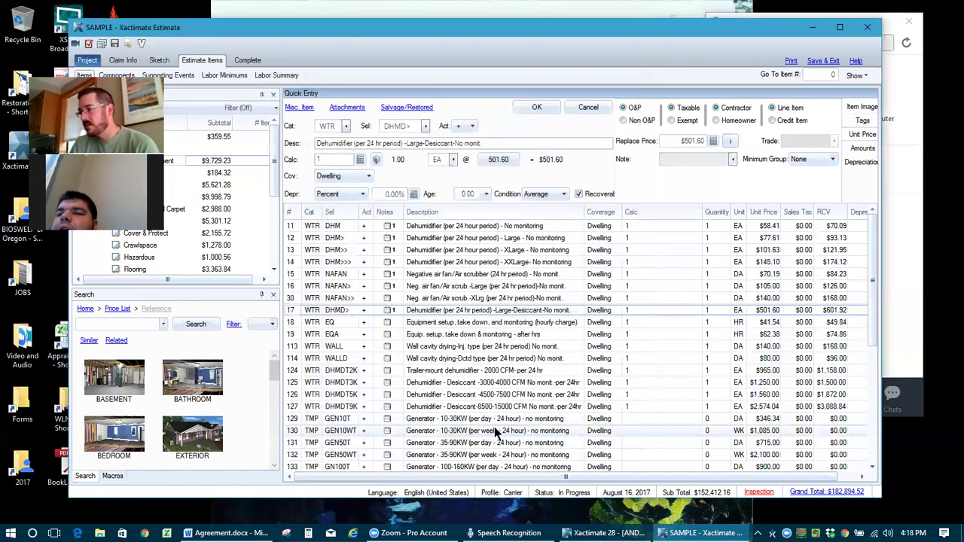
Review the item activity information of the daily 10-30KW generator (TMP GEN10T) and close it without changes
left_click(299, 422)
left_click(730, 141)
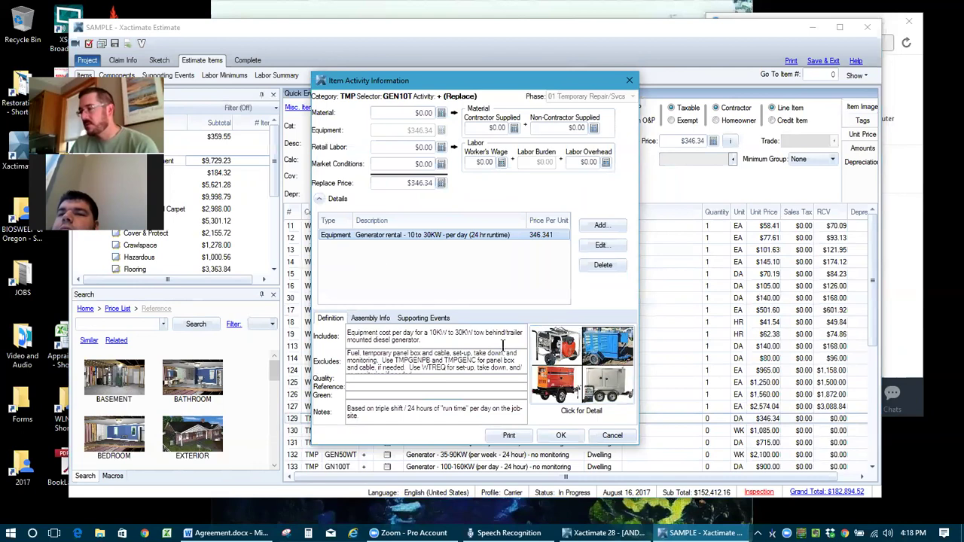
left_click(611, 436)
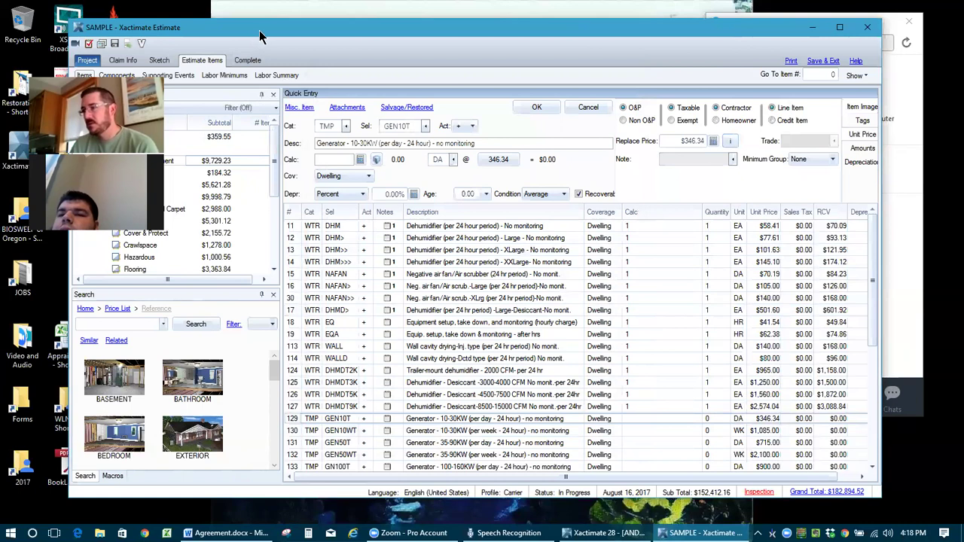
Open the item activity information of the supervisory cleaning and remediation item (WTR LABS) in the Labor group
left_click_drag(259, 30, 305, 27)
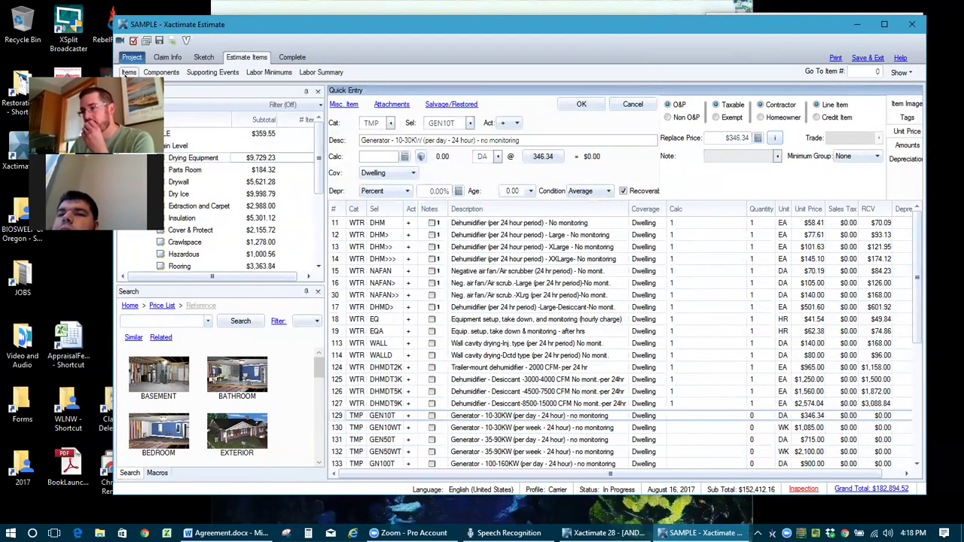
left_click_drag(318, 150, 318, 248)
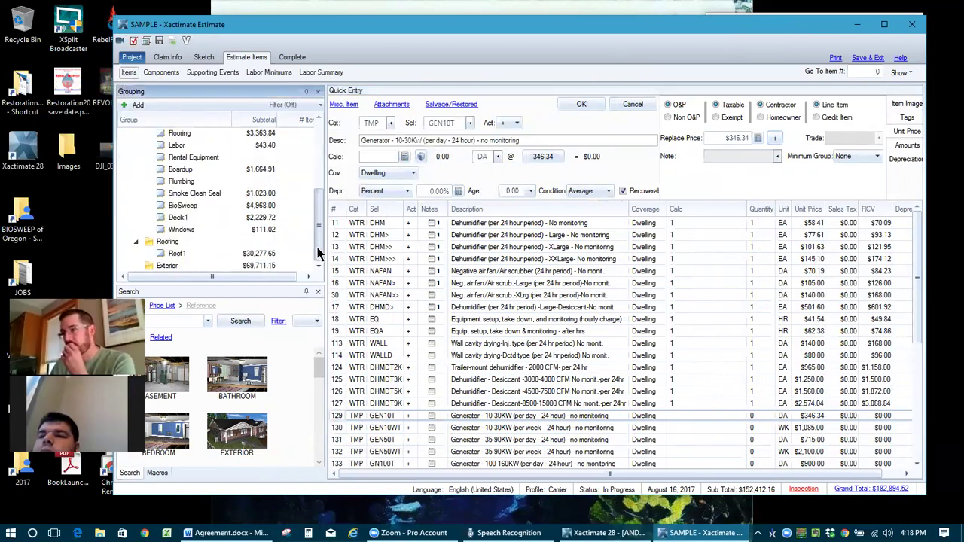
left_click(183, 148)
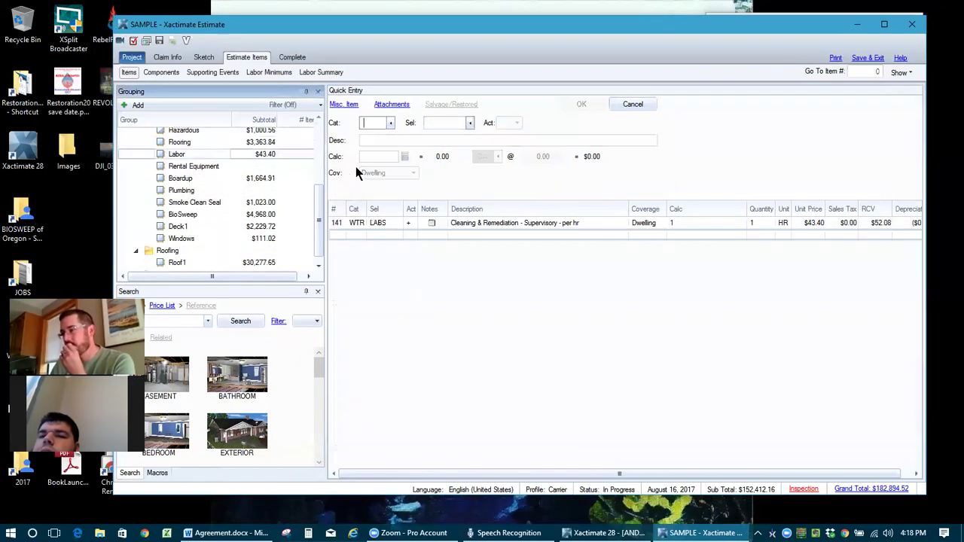
left_click(340, 219)
left_click(772, 140)
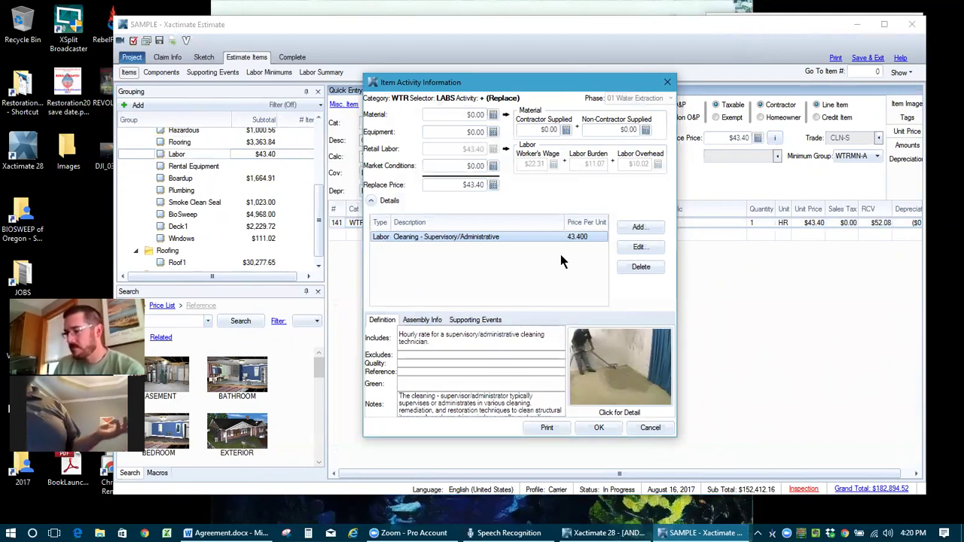
Lower the computer's volume until it is muted
key("XF86AudioLowerVolume")
key("XF86AudioLowerVolume")
key("XF86AudioLowerVolume")
key("XF86AudioLowerVolume")
key("XF86AudioLowerVolume")
key("XF86AudioLowerVolume")
key("XF86AudioLowerVolume")
key("XF86AudioLowerVolume")
key("XF86AudioLowerVolume")
key("XF86AudioLowerVolume")
key("XF86AudioLowerVolume")
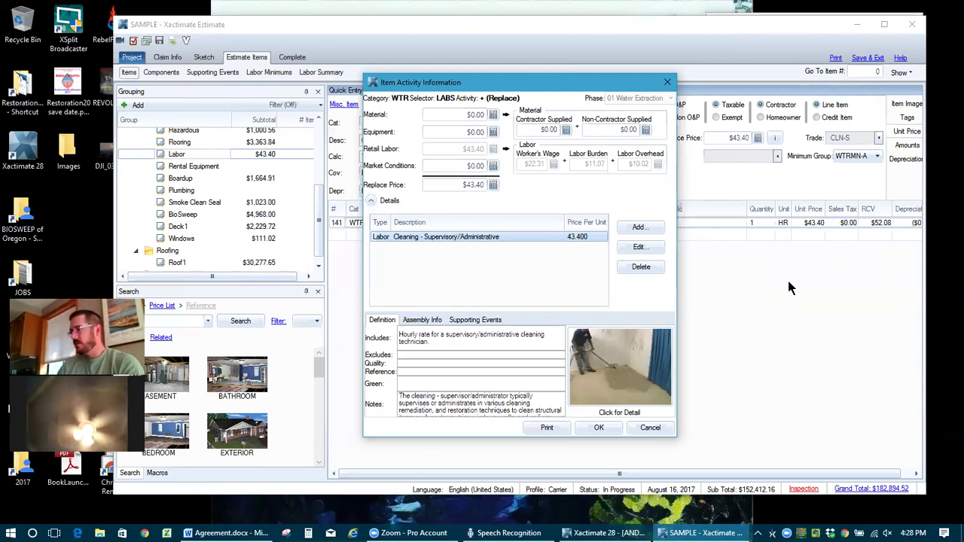
Close the labor item's information and review the required fields and inspection results for completing the SAMPLE estimate
left_click(667, 81)
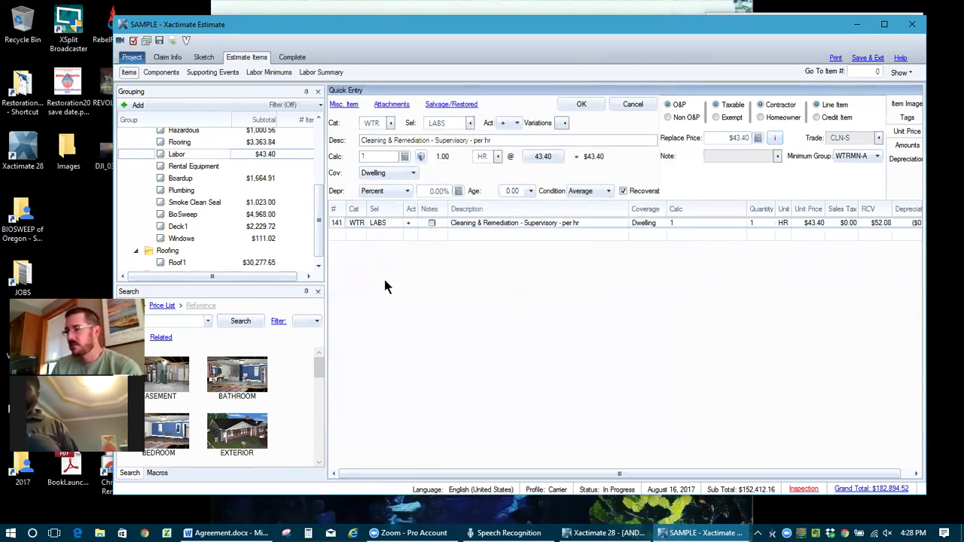
left_click(292, 58)
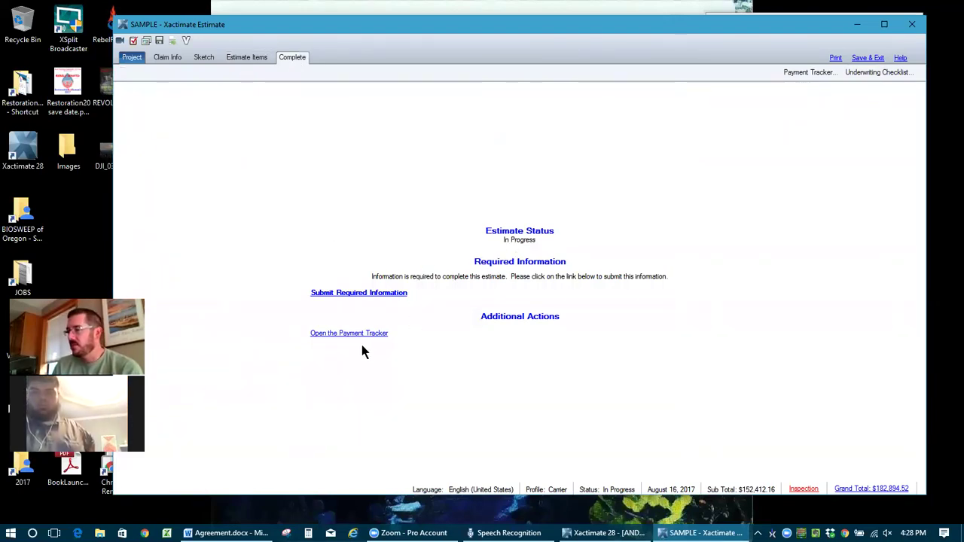
left_click(382, 295)
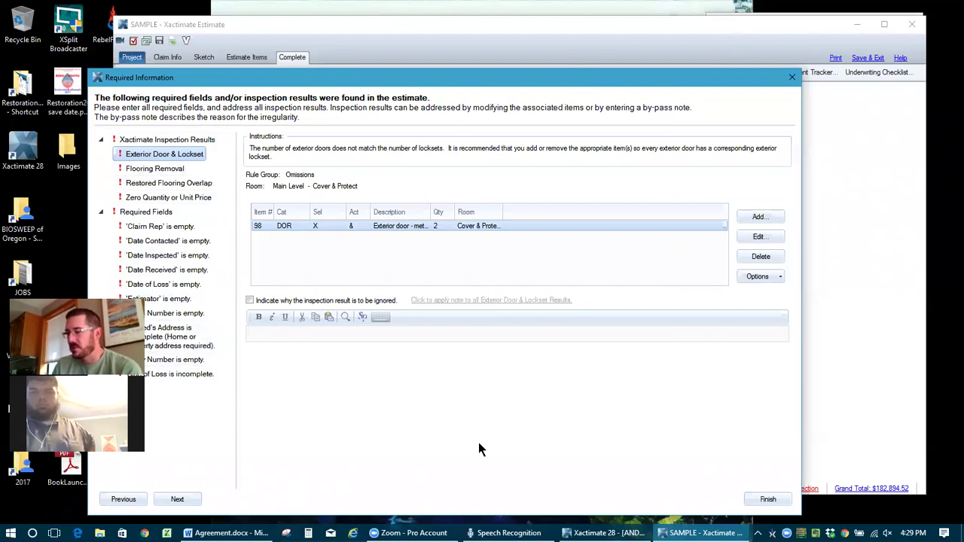
left_click(761, 498)
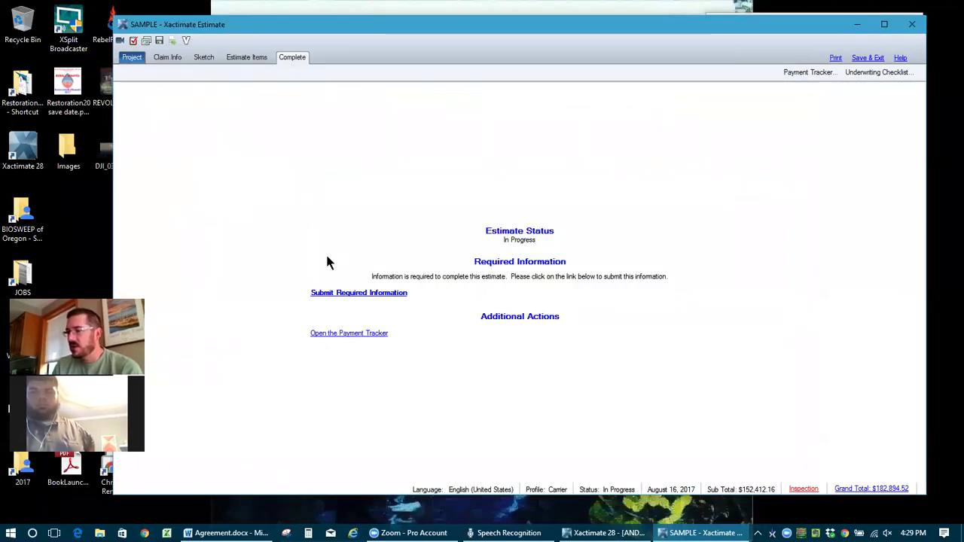
Save and exit the SAMPLE estimate, and run an XactAnalysis send/receive connection from the Control Center dashboard
left_click(133, 60)
left_click(859, 60)
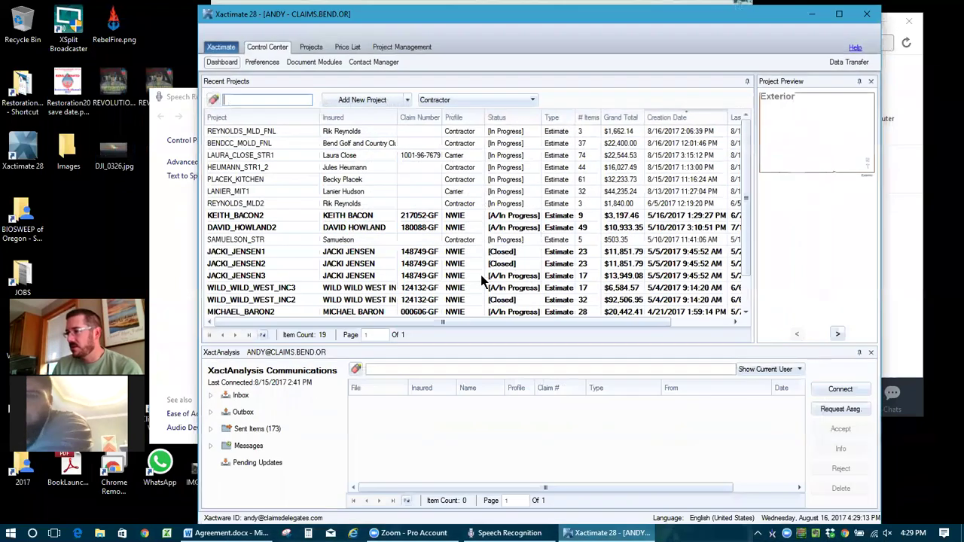
left_click(836, 390)
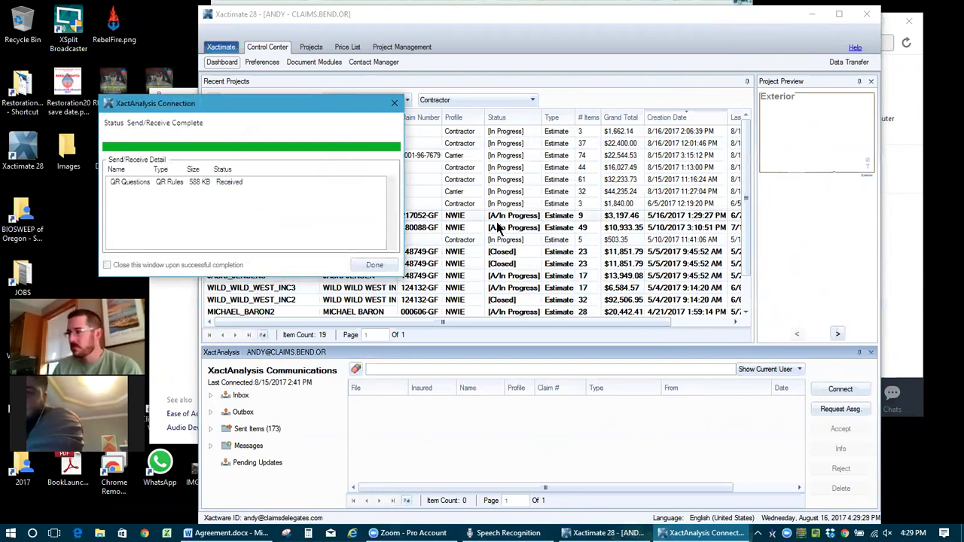
left_click(382, 265)
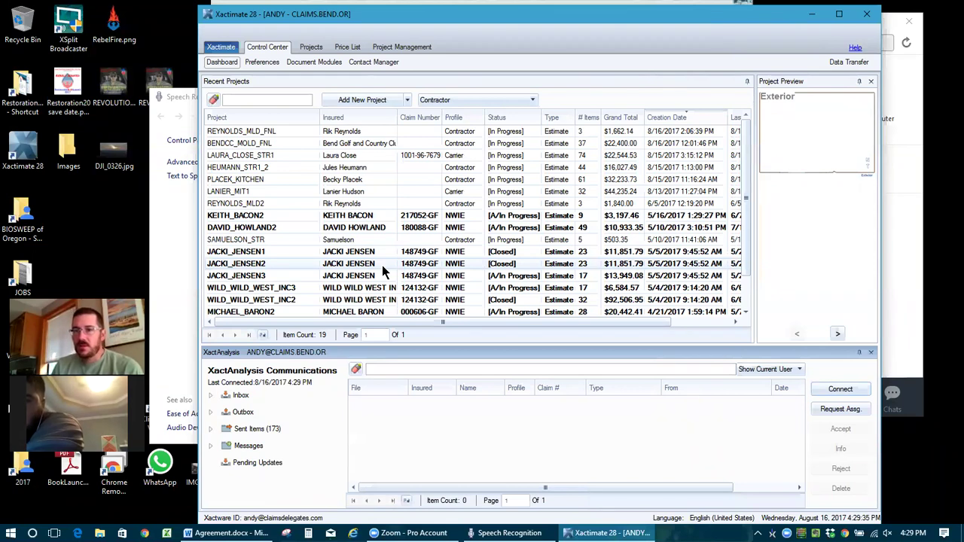
Open the newest mold project from the recent projects, view its supporting events and components list, and close it
double_click(273, 133)
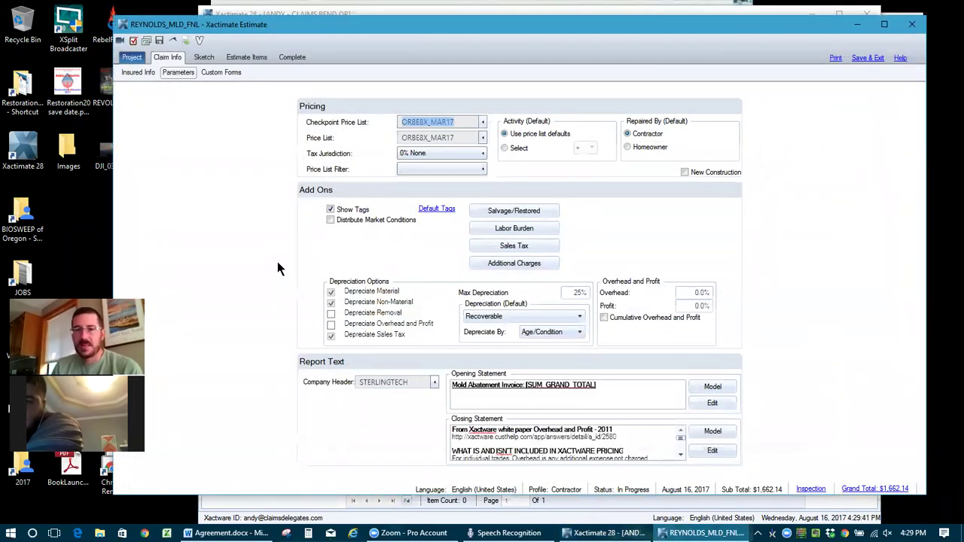
left_click(242, 58)
left_click(204, 74)
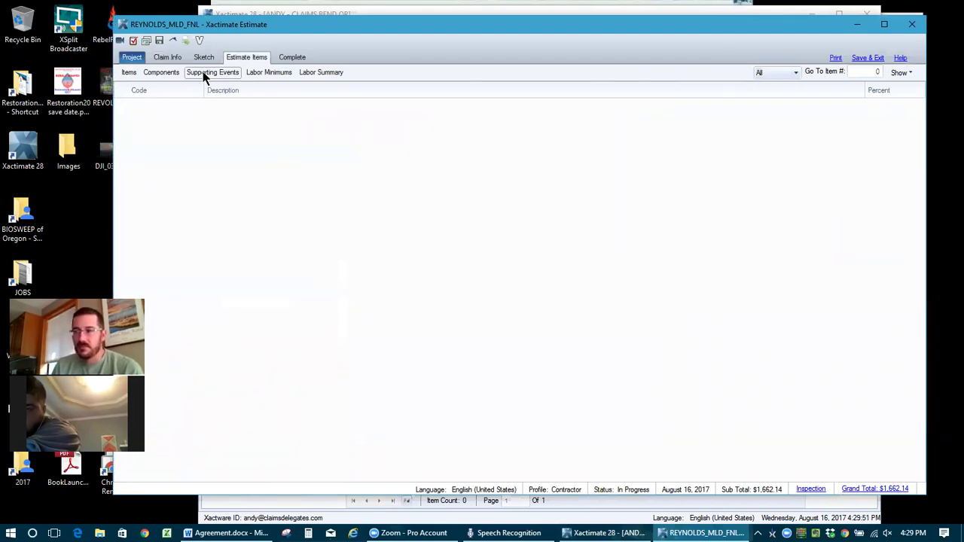
left_click(169, 72)
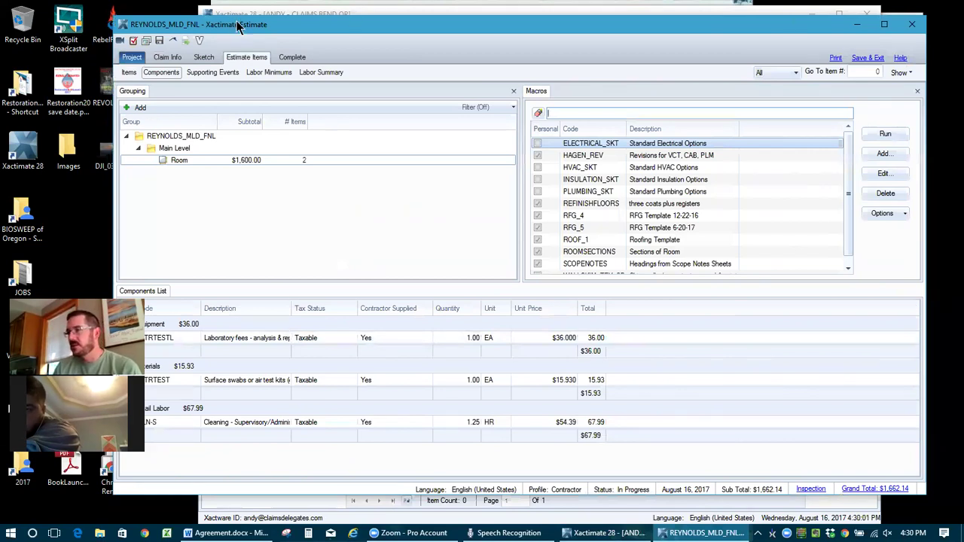
left_click_drag(431, 32, 407, 87)
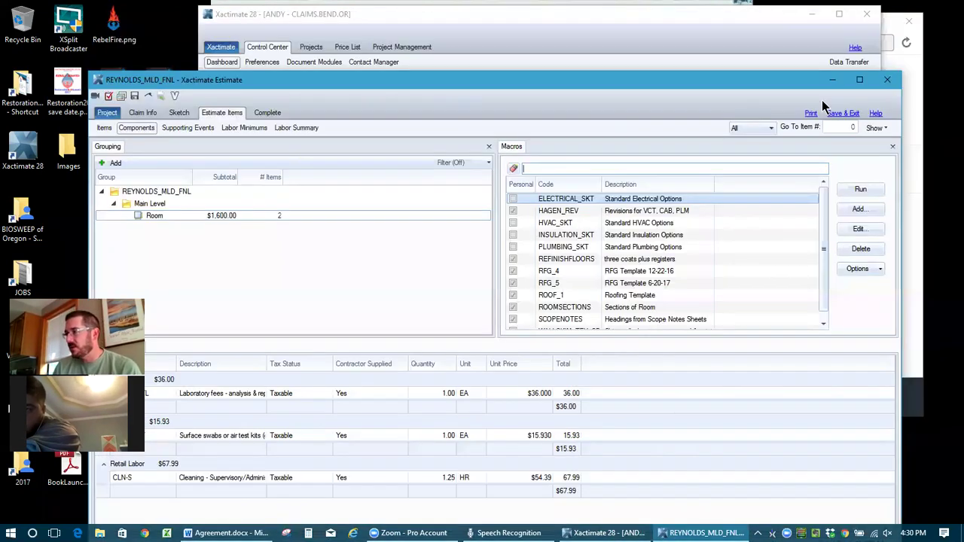
left_click(888, 80)
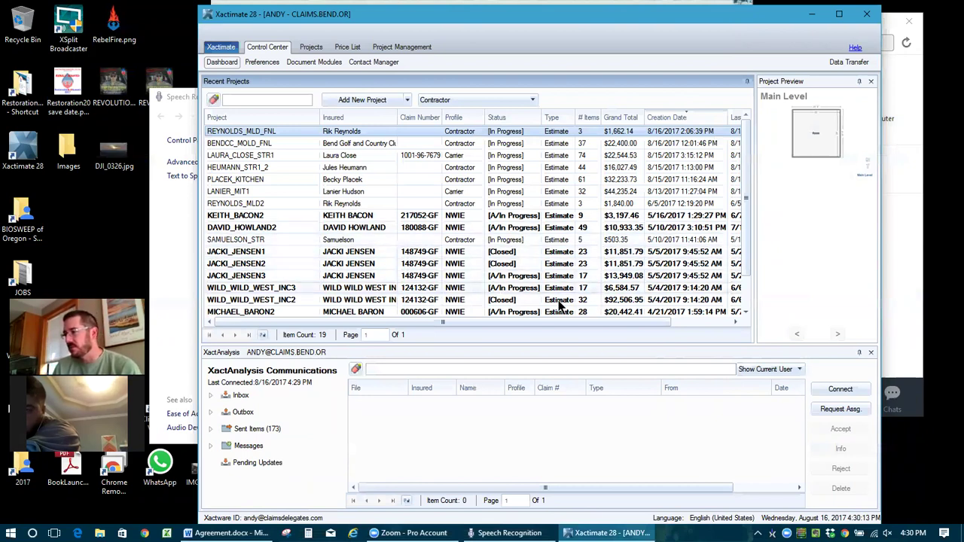
Open the carrier-profile MIT1 project created 8/13/2017 from the recent projects and display its estimate items
scroll(520, 273, "down", 1)
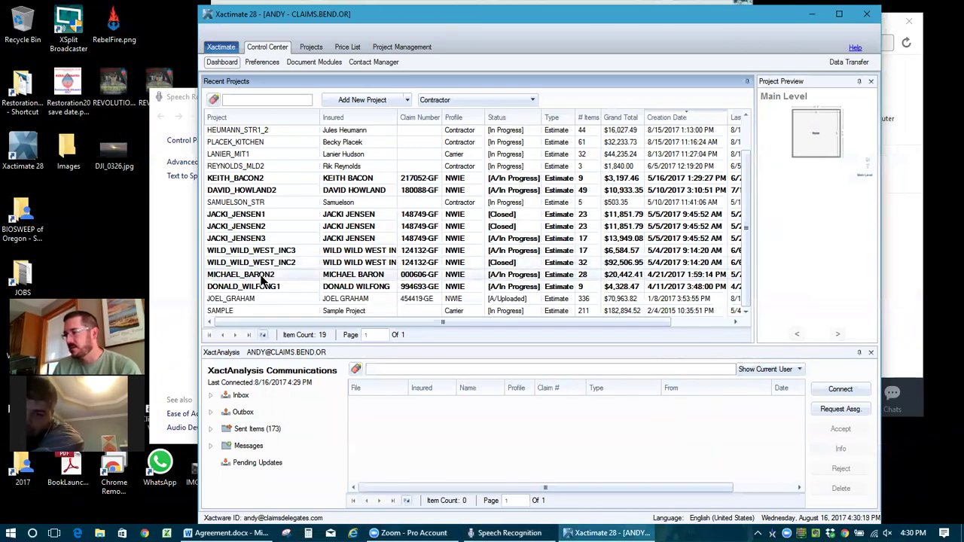
double_click(245, 154)
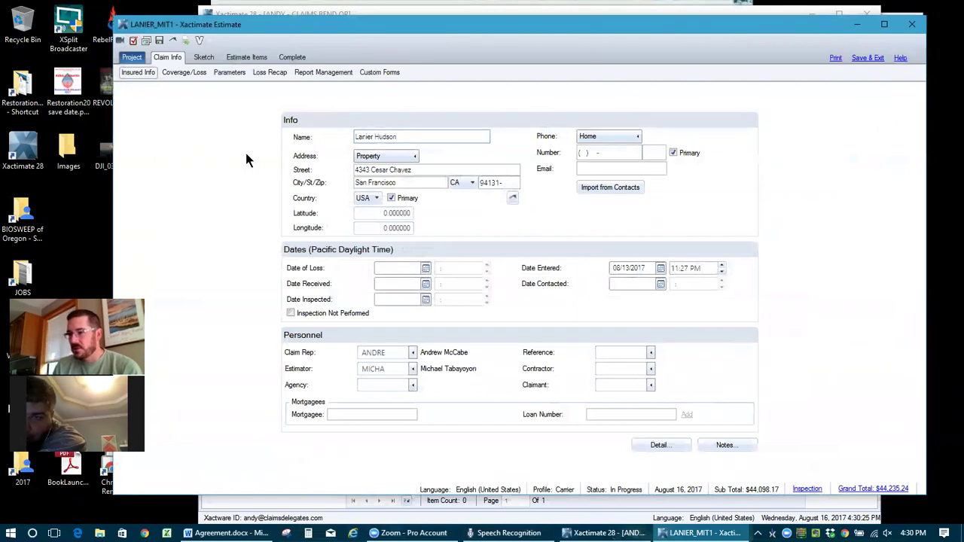
left_click(251, 58)
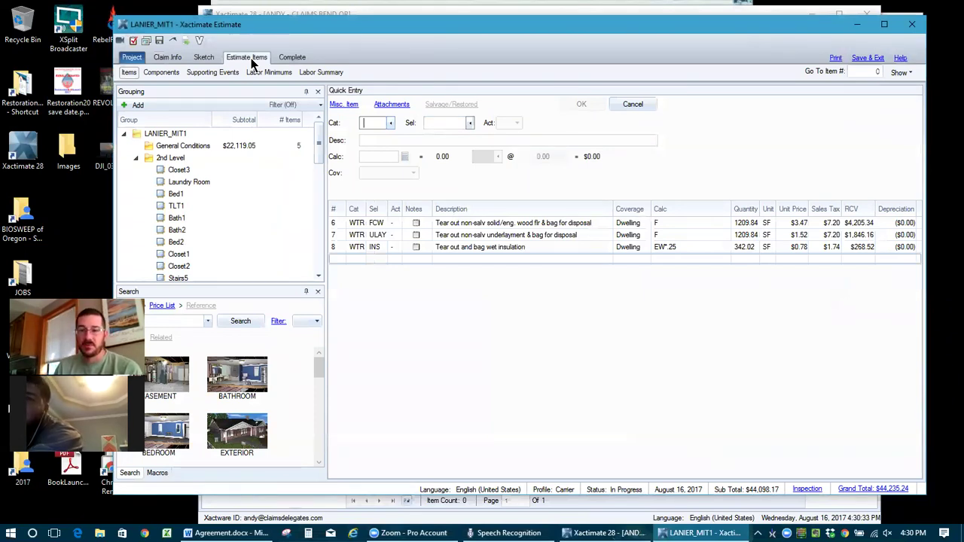
View the MIT1 estimate's components and supporting events, and list the components for all groups from General Conditions through Garage
left_click(171, 75)
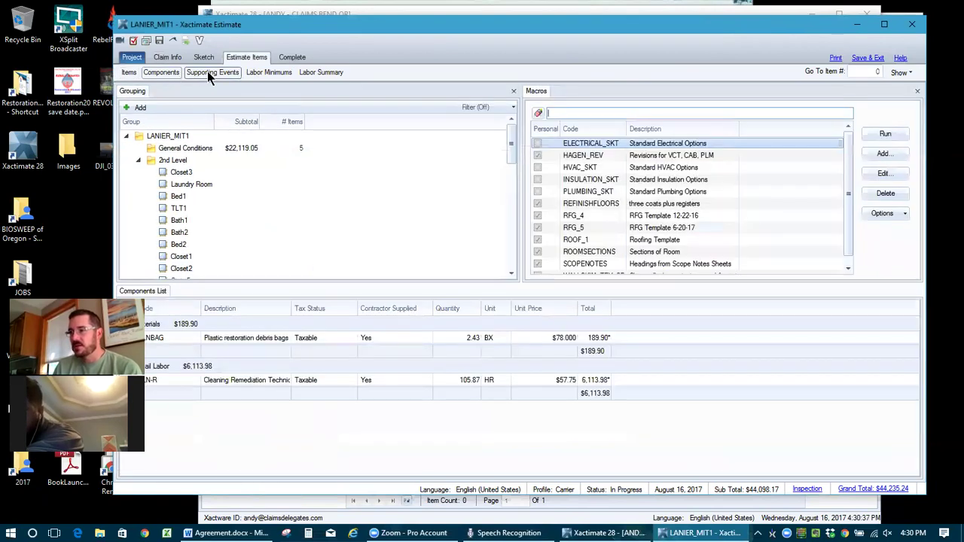
left_click(208, 72)
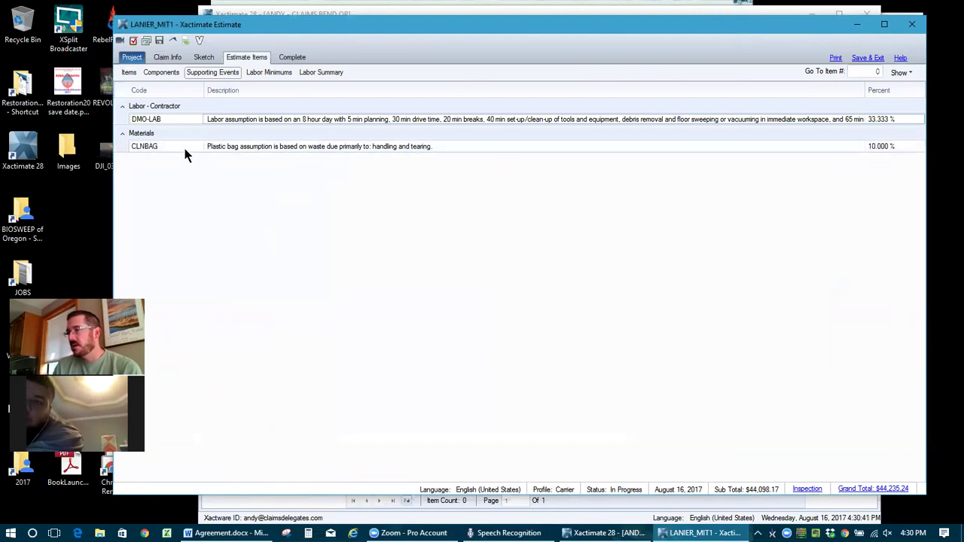
left_click(171, 73)
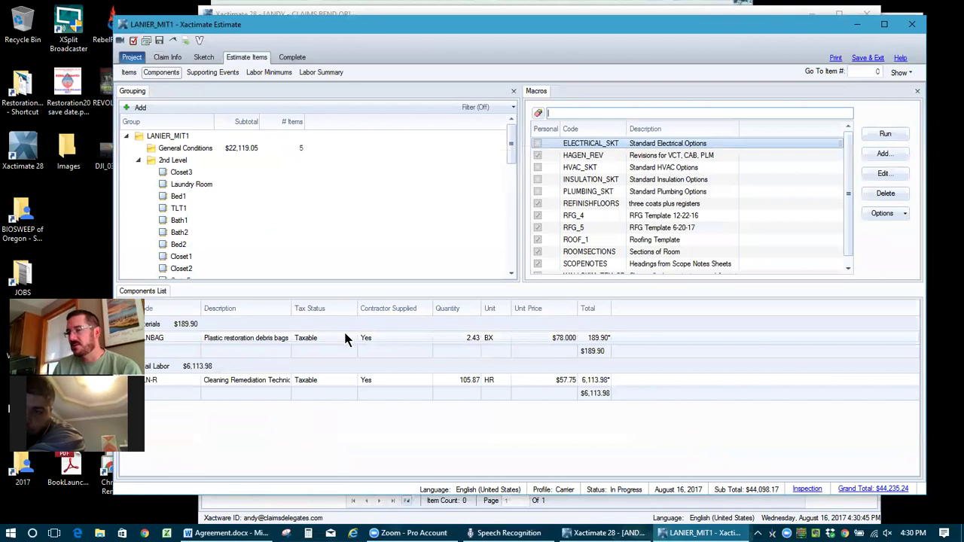
left_click(187, 148)
left_click_drag(508, 143, 504, 260)
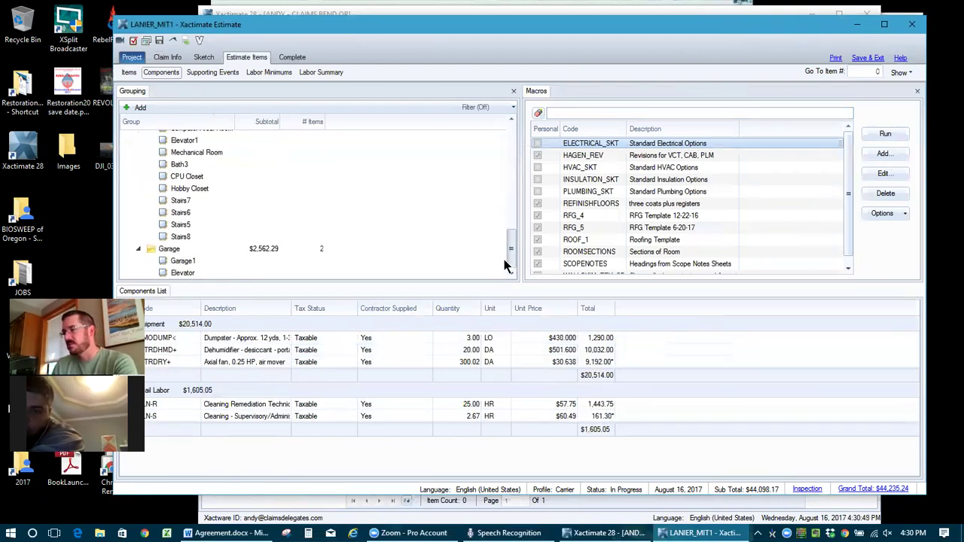
left_click(186, 247, "shift")
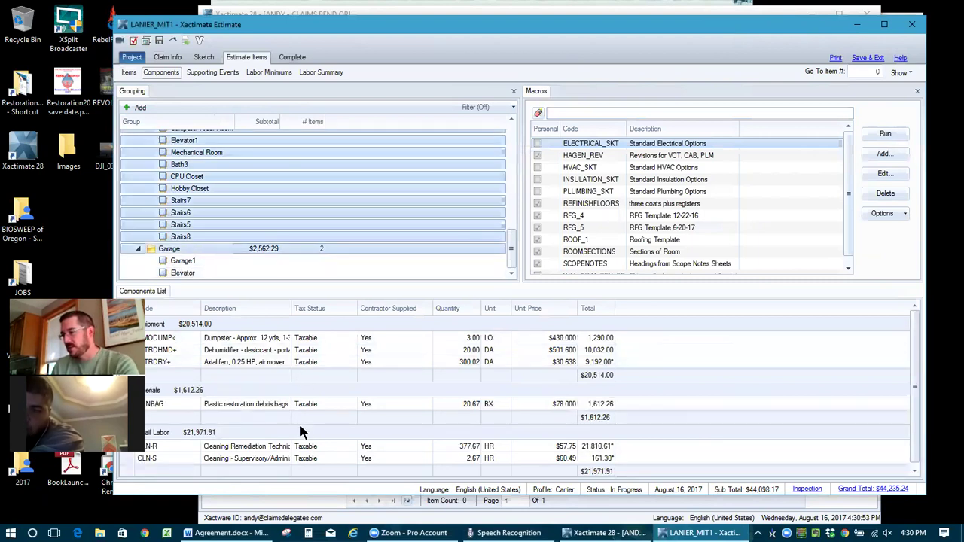
Compare the supporting events' assumptions with the components list of the selected groups, and save and exit the estimate
left_click(228, 76)
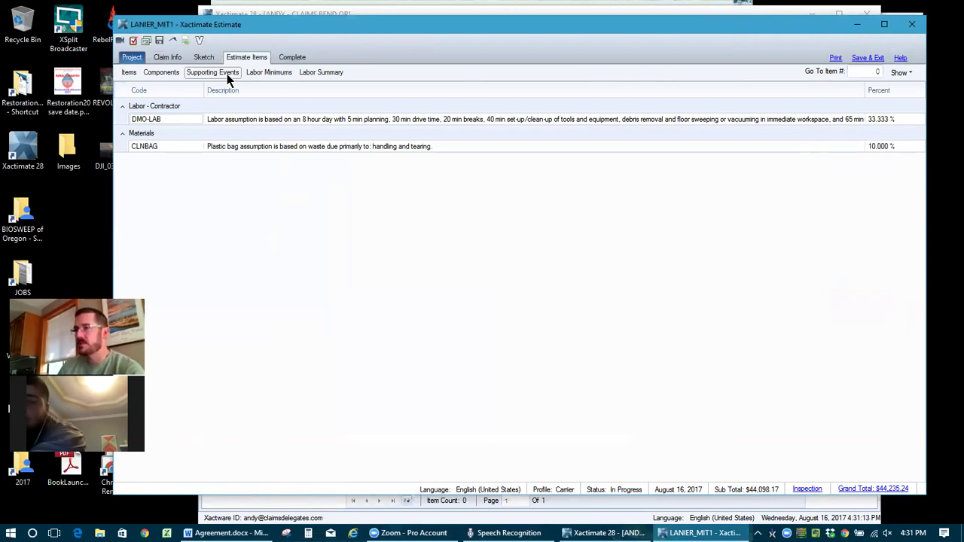
left_click(166, 73)
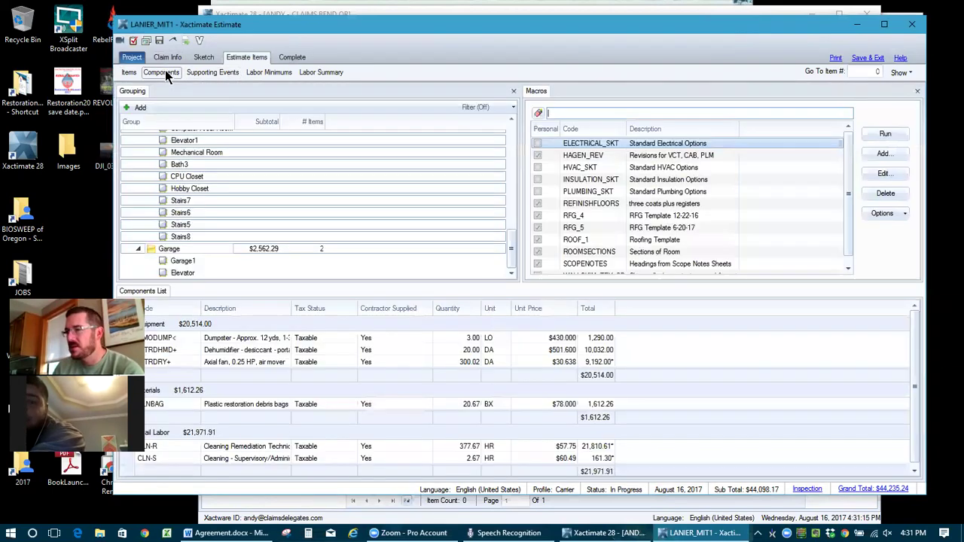
left_click(213, 73)
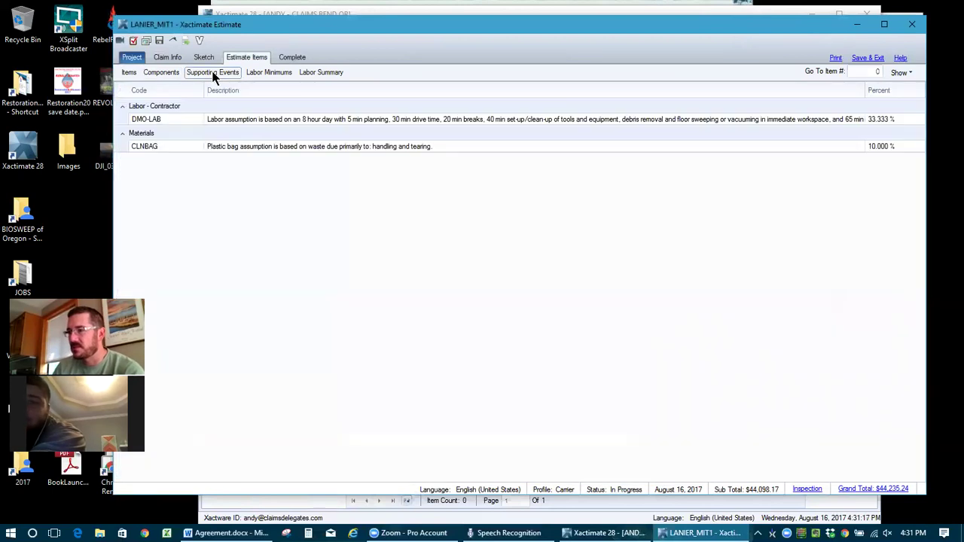
left_click(163, 72)
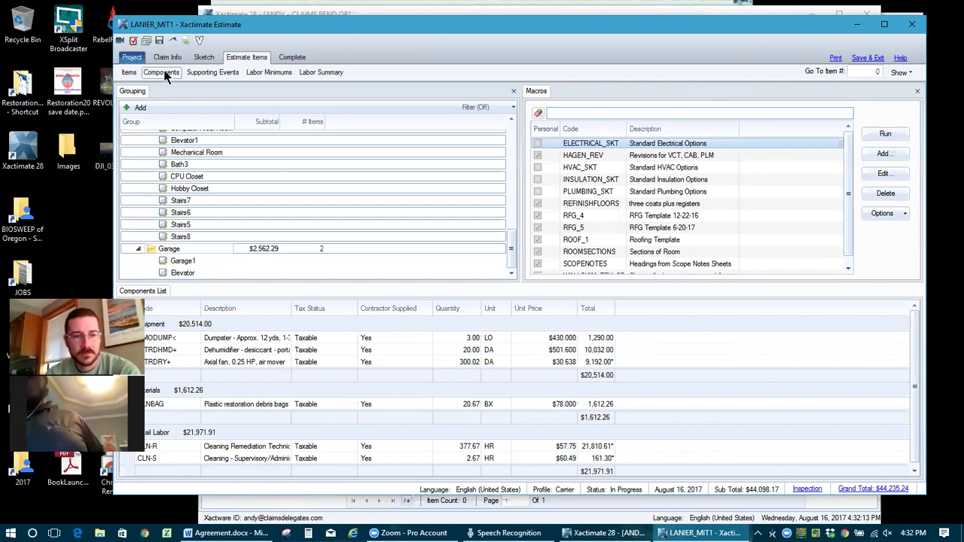
left_click(869, 58)
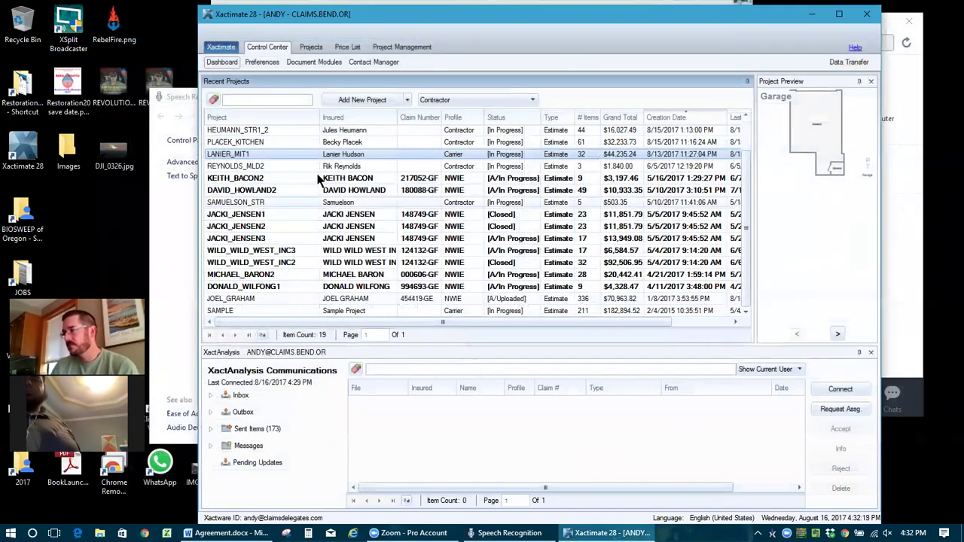
Search the recent projects by the insured's surname and open the uploaded NWIE estimate created 1/8/2017
left_click(270, 104)
type("aha")
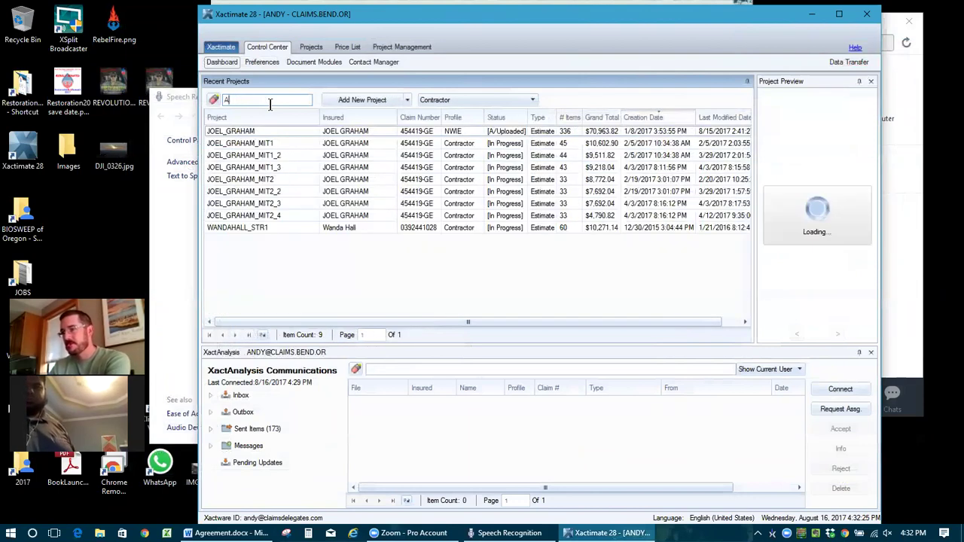
key("BackSpace")
key("BackSpace")
key("BackSpace")
type("g")
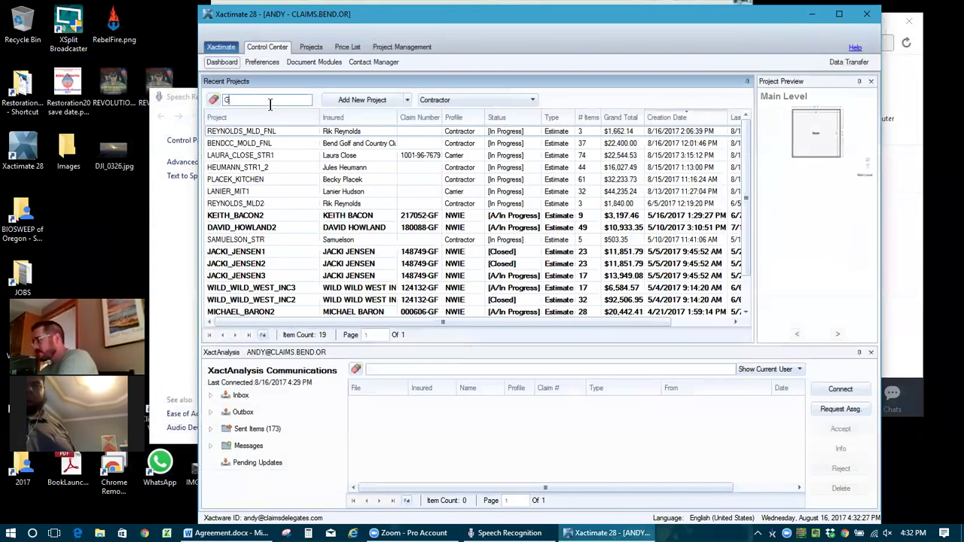
type("raham")
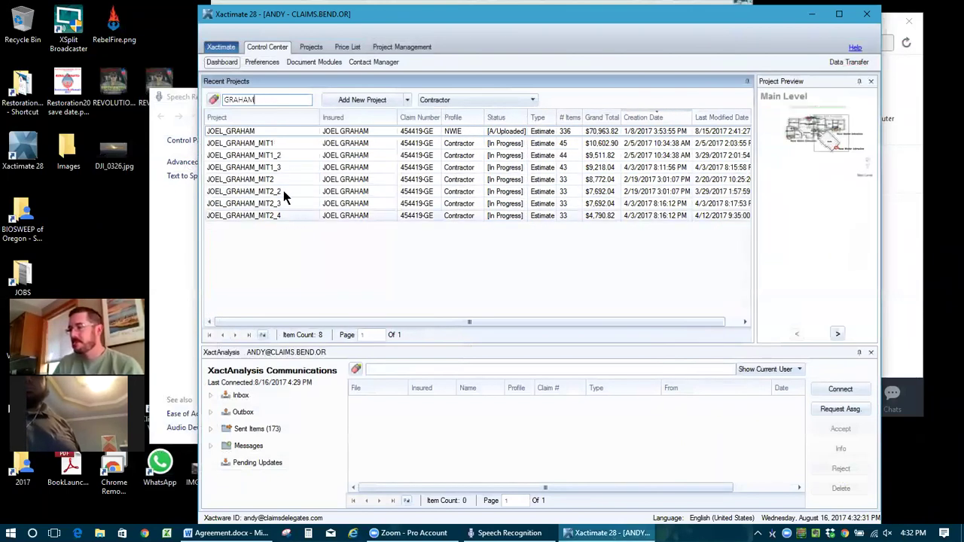
left_click(270, 131)
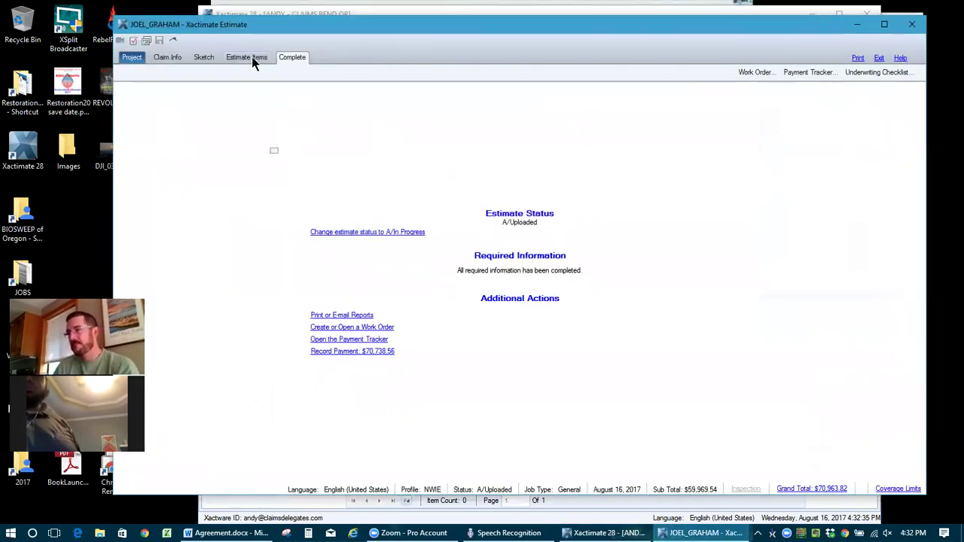
Display the estimate items and select the Roof group together with all its roof subgroups through Roof11
left_click(251, 57)
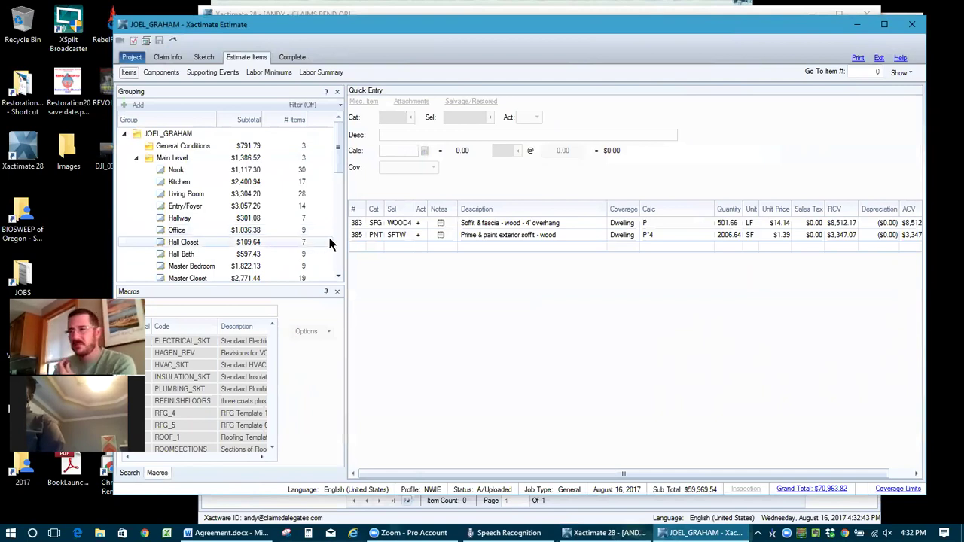
scroll(205, 181, "down", 8)
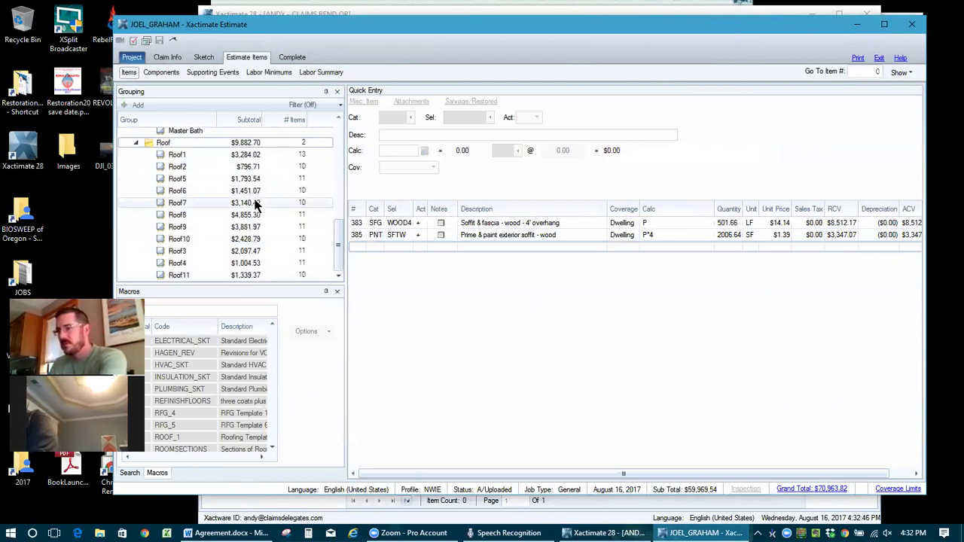
left_click(200, 144)
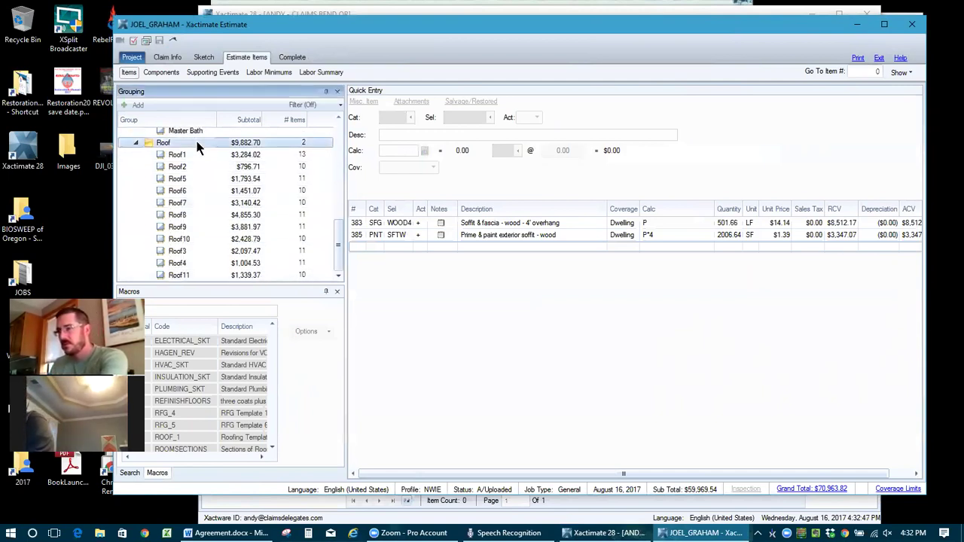
left_click(191, 275, "shift")
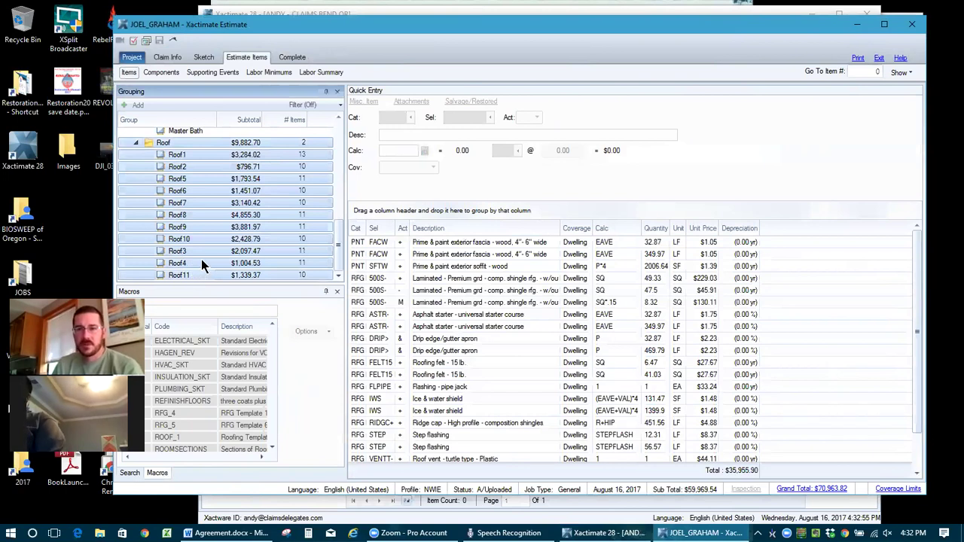
Review the contractor labor assumptions in the supporting events and display the components list for the selected roof groups
left_click(205, 73)
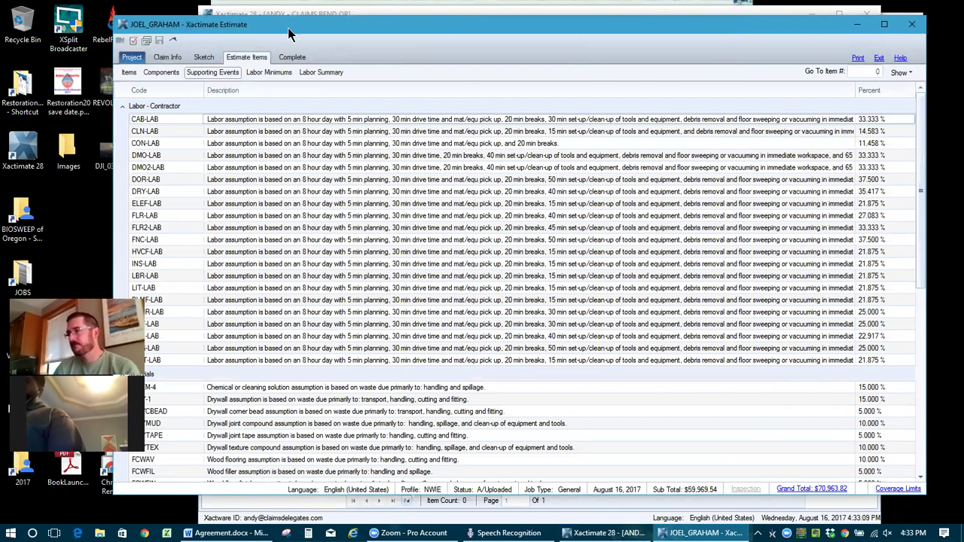
left_click_drag(281, 30, 199, 25)
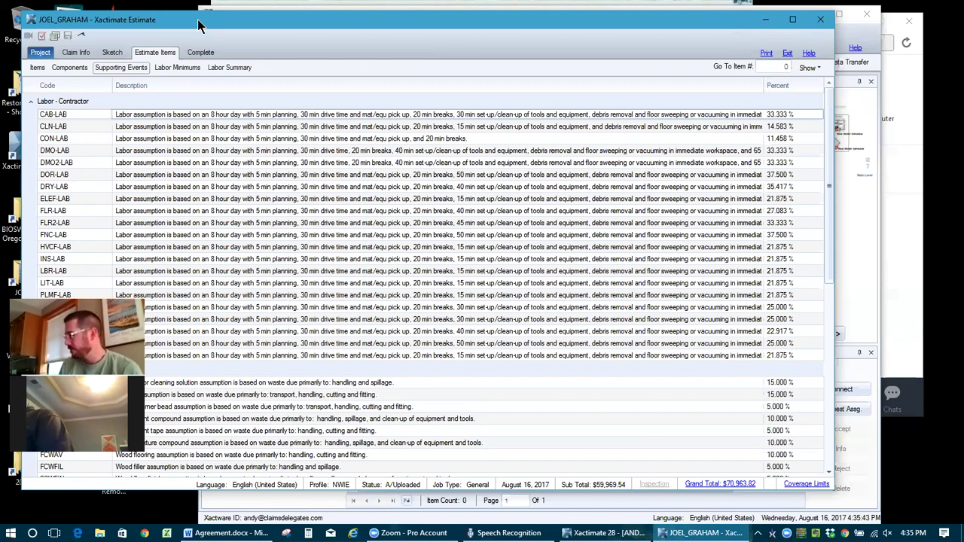
left_click(78, 66)
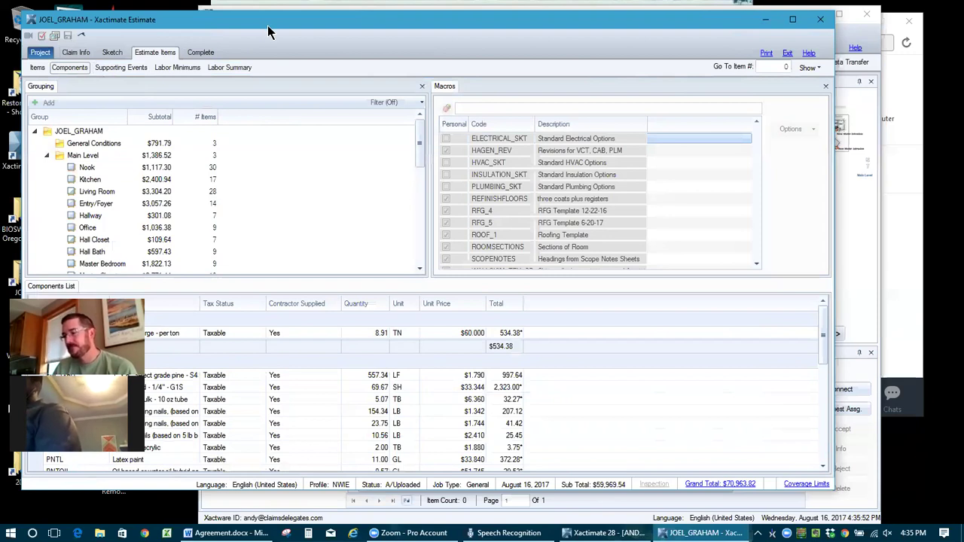
left_click_drag(269, 31, 367, 39)
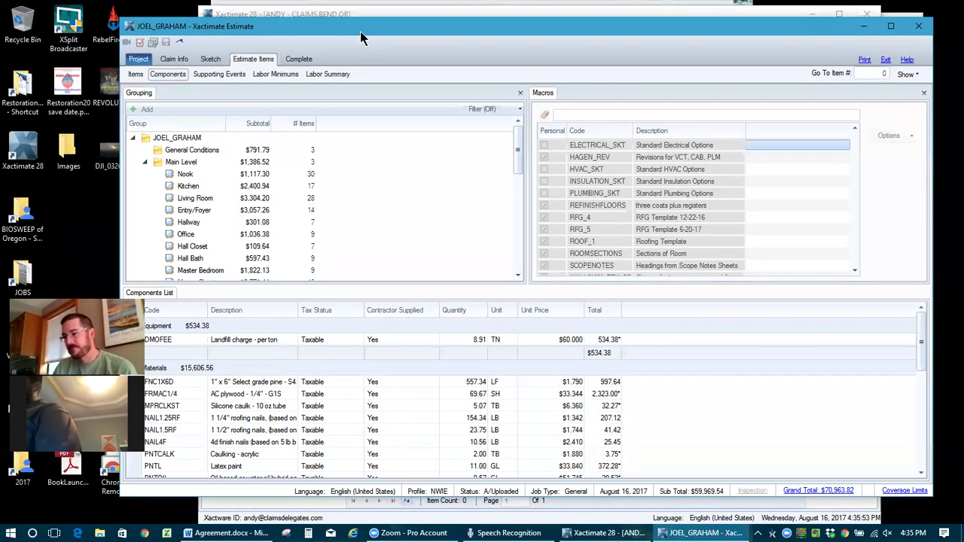
Check which estimate items use the PNTL latex paint component, and review the material waste assumptions in the supporting events
double_click(181, 464)
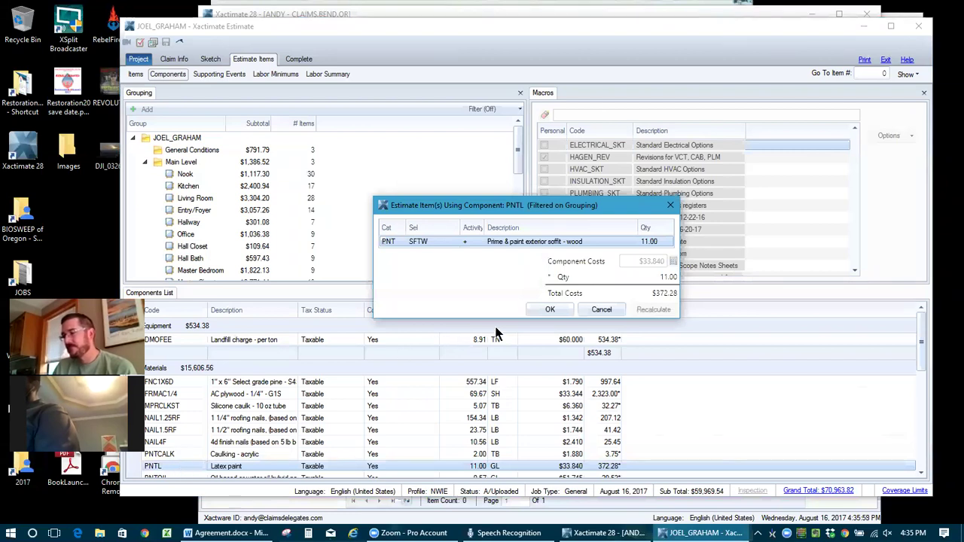
left_click(602, 309)
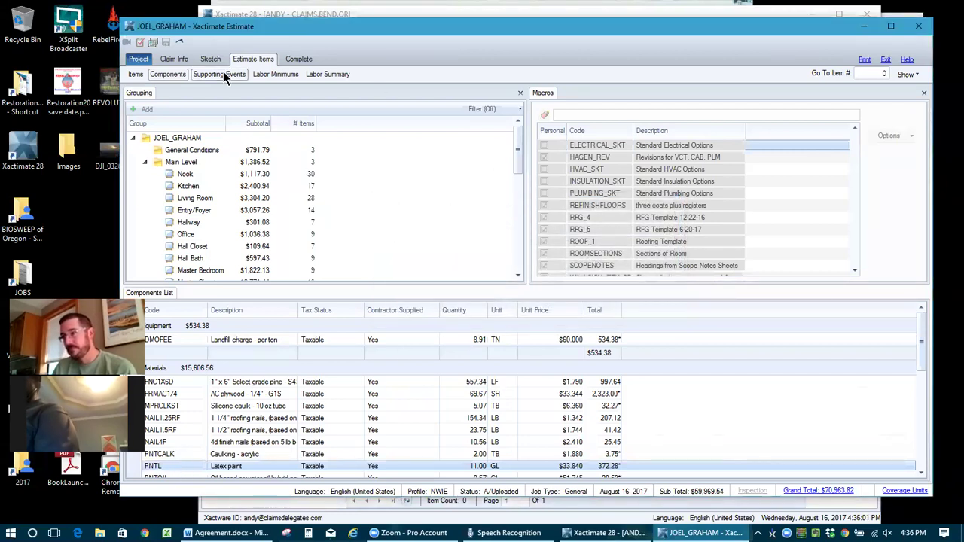
left_click(223, 71)
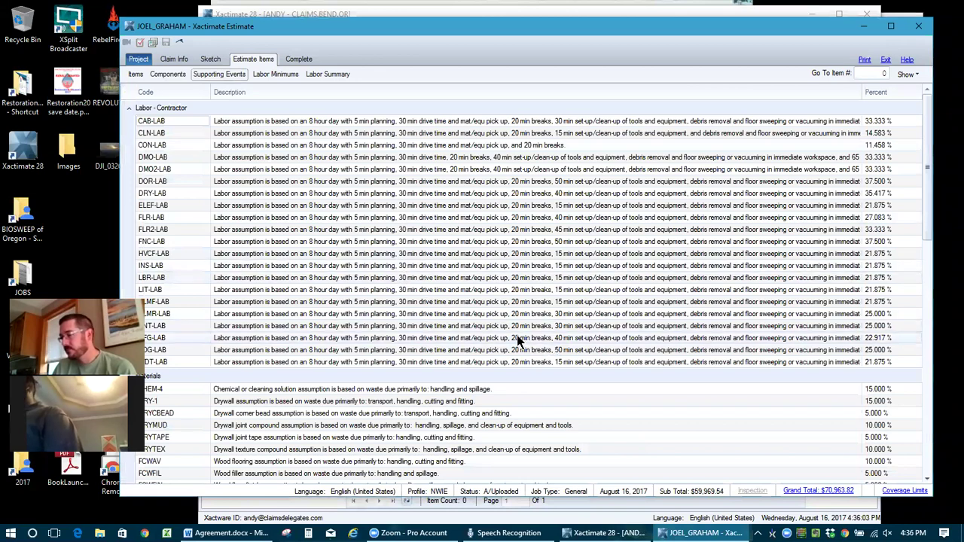
scroll(497, 332, "down", 10)
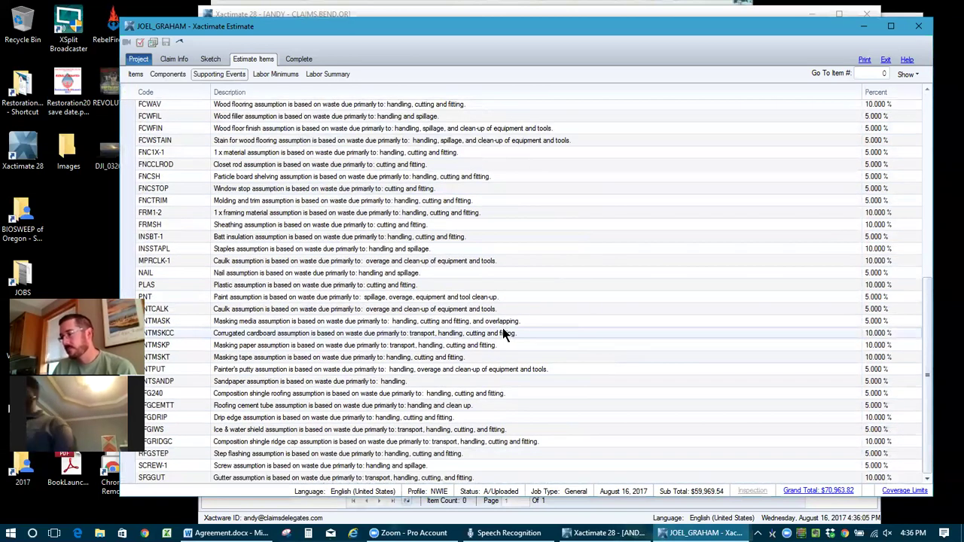